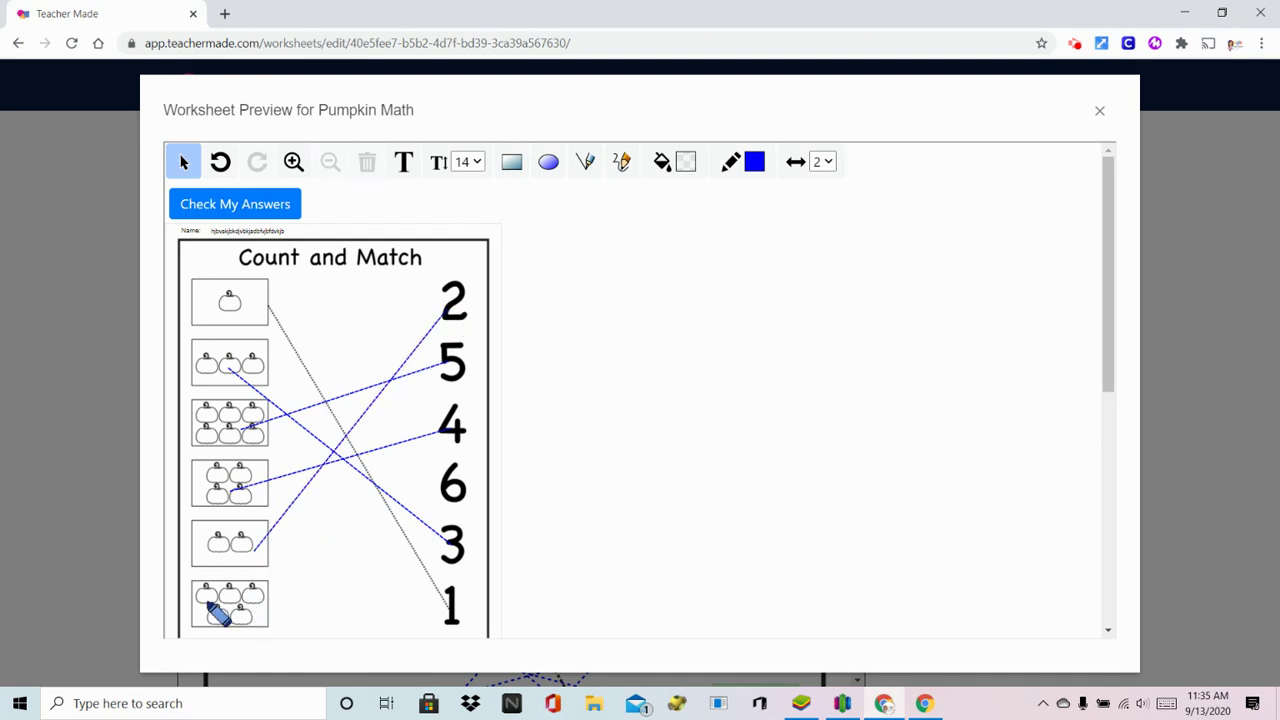
# In the worksheet preview, match the five-pumpkin box to the number 6, check the answers, and close the preview
pyautogui.moveTo(239, 602)
pyautogui.mouseDown()
pyautogui.moveTo(308, 580)
pyautogui.moveTo(442, 483)
pyautogui.mouseUp()
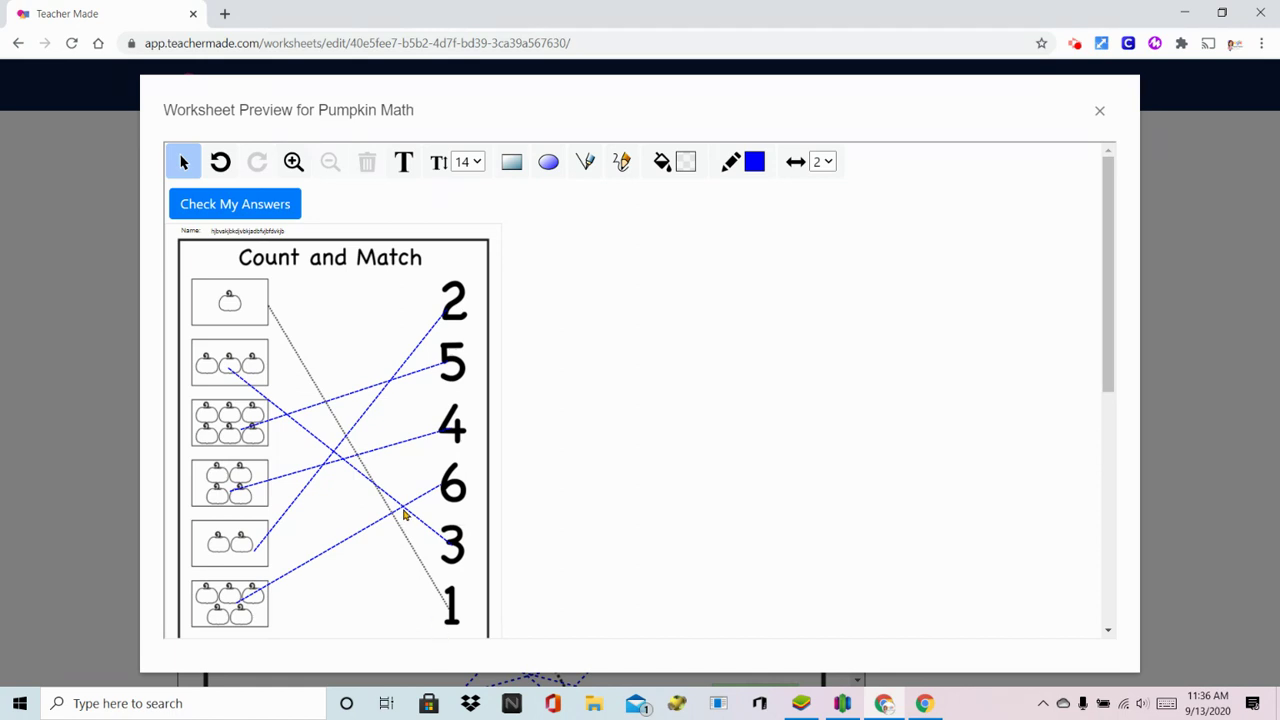
pyautogui.click(242, 204)
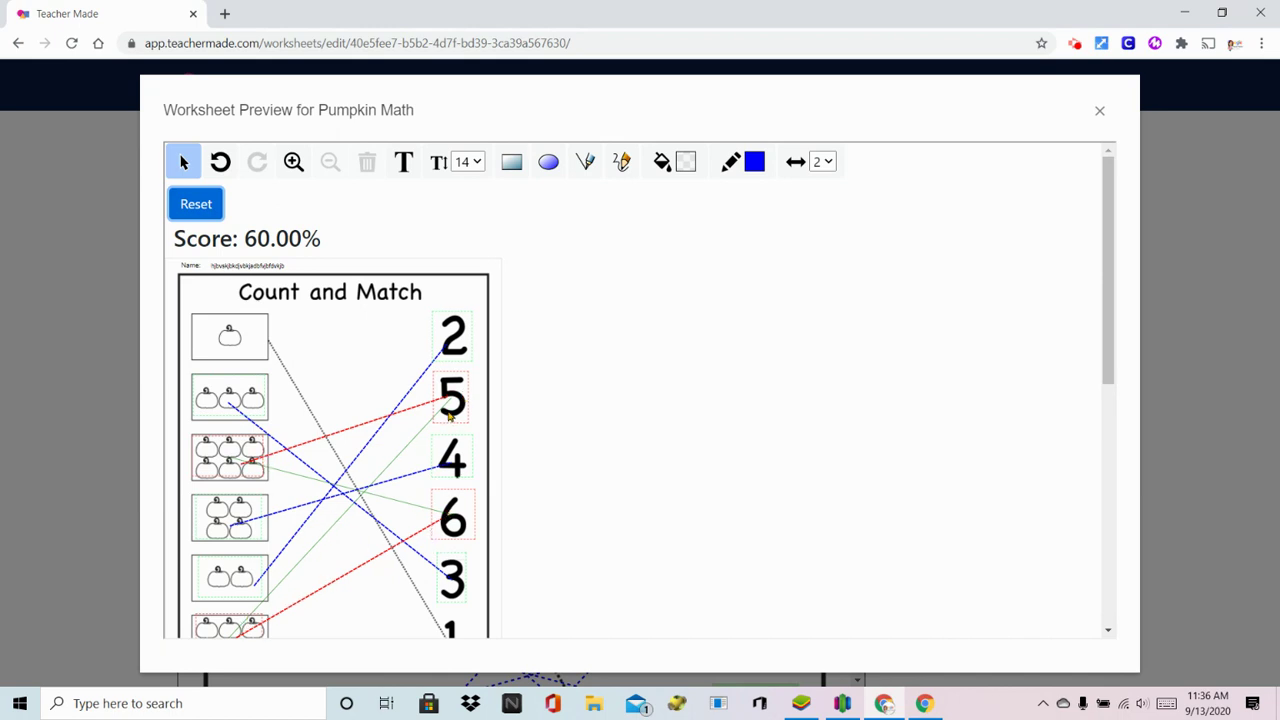
pyautogui.scroll(-1, 450, 417)
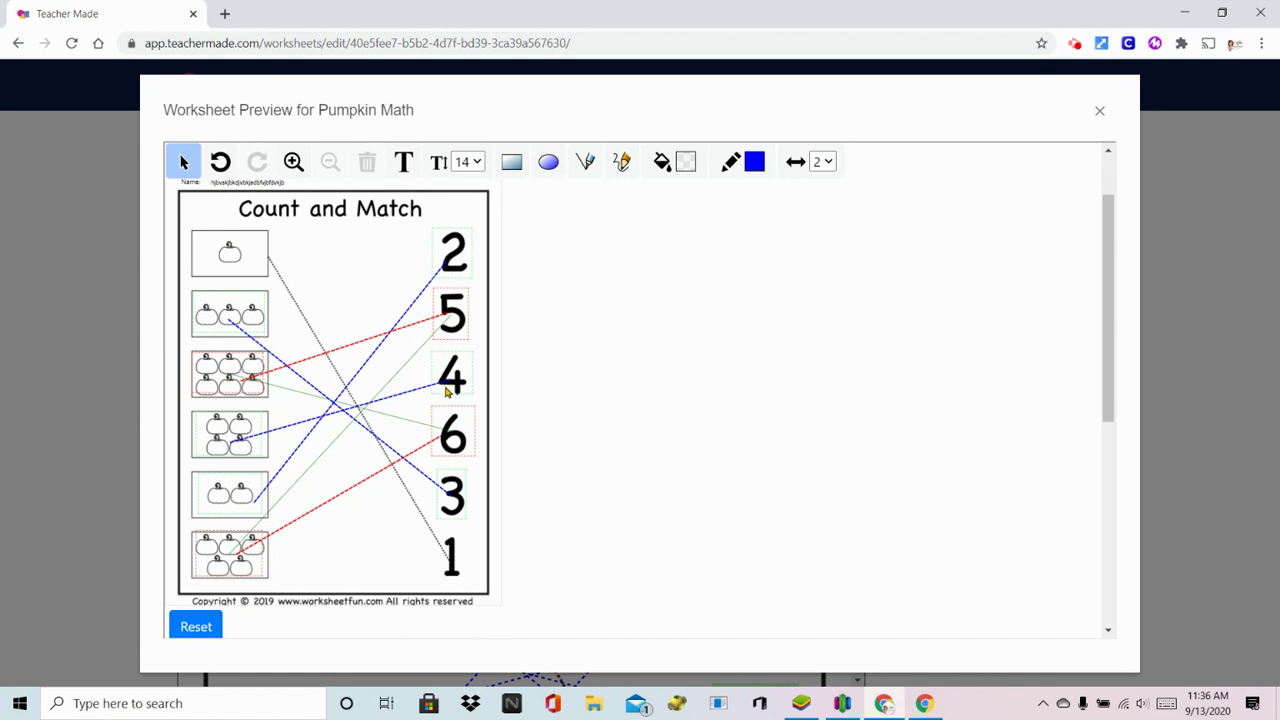
pyautogui.scroll(1, 450, 395)
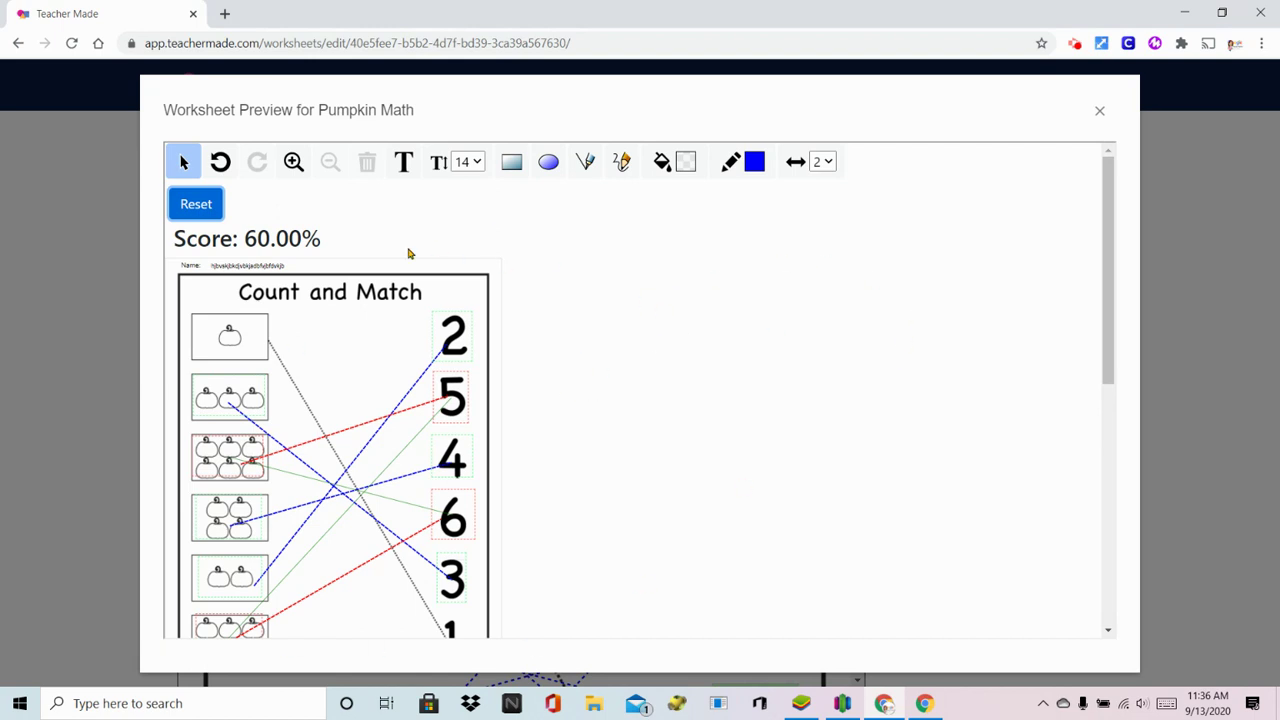
pyautogui.click(1099, 111)
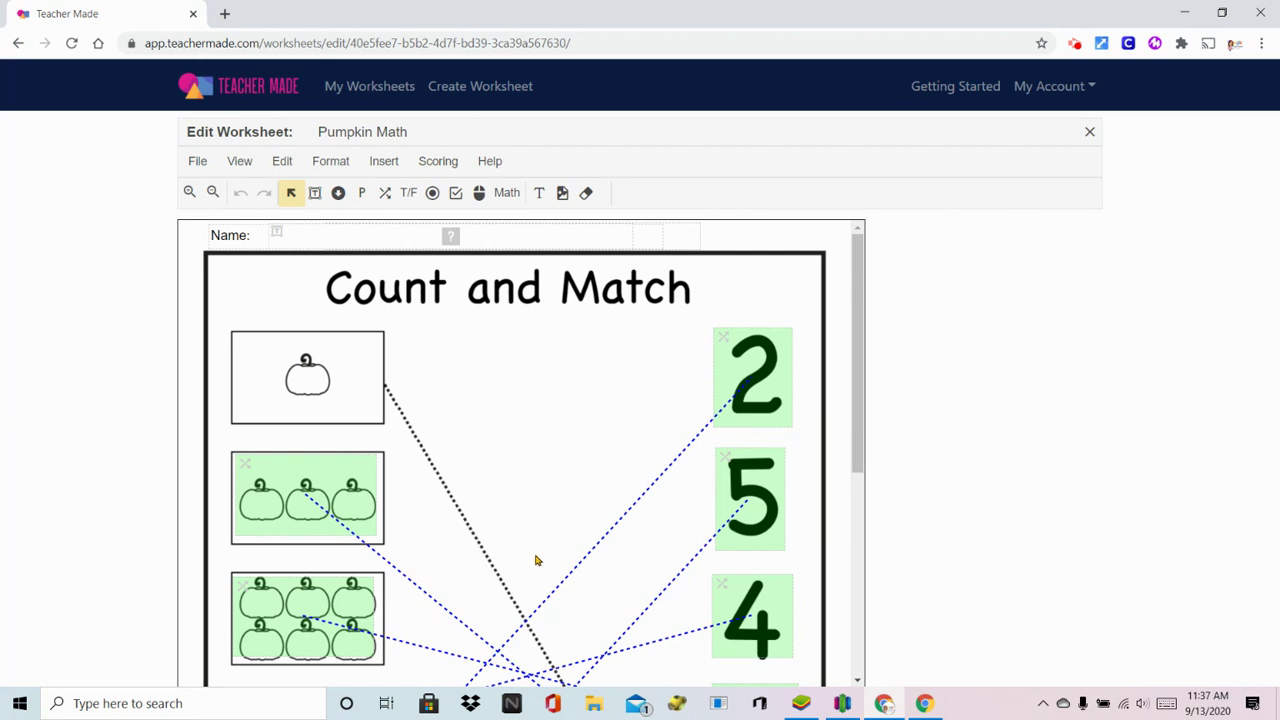
# Open the assignment setup for the Pumpkin Math worksheet from the saved worksheets
pyautogui.click(369, 87)
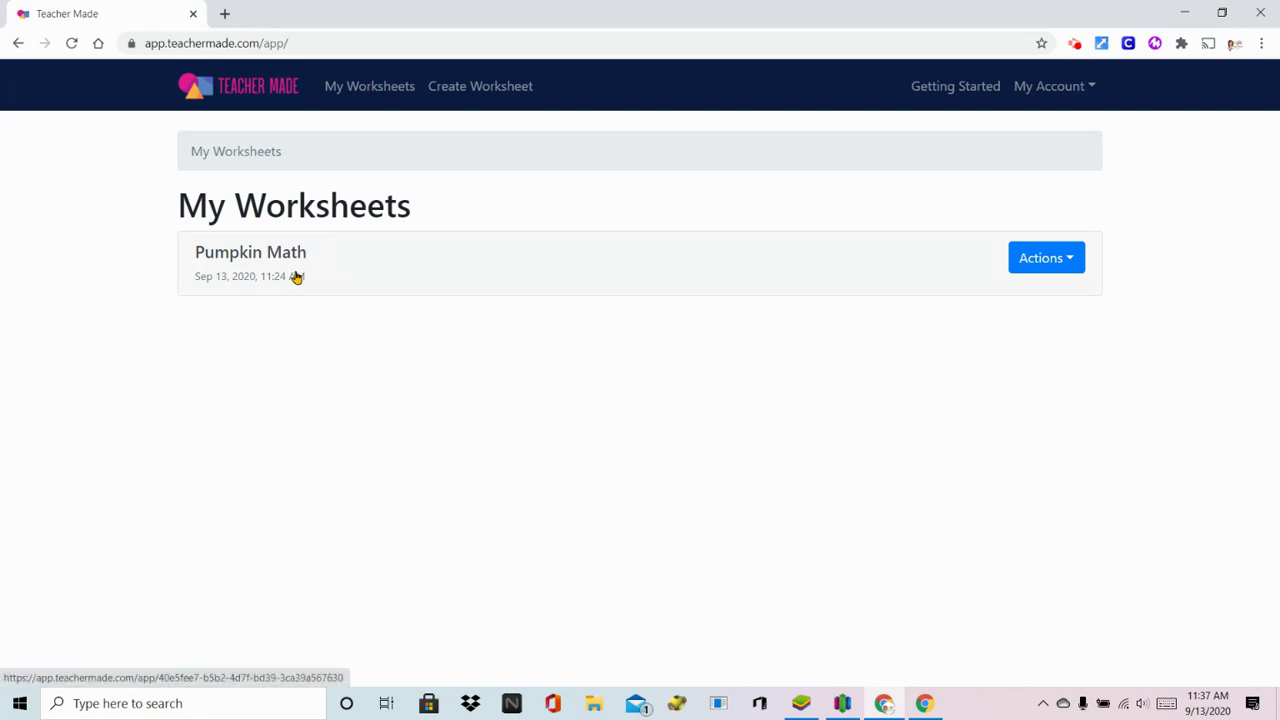
pyautogui.click(1052, 260)
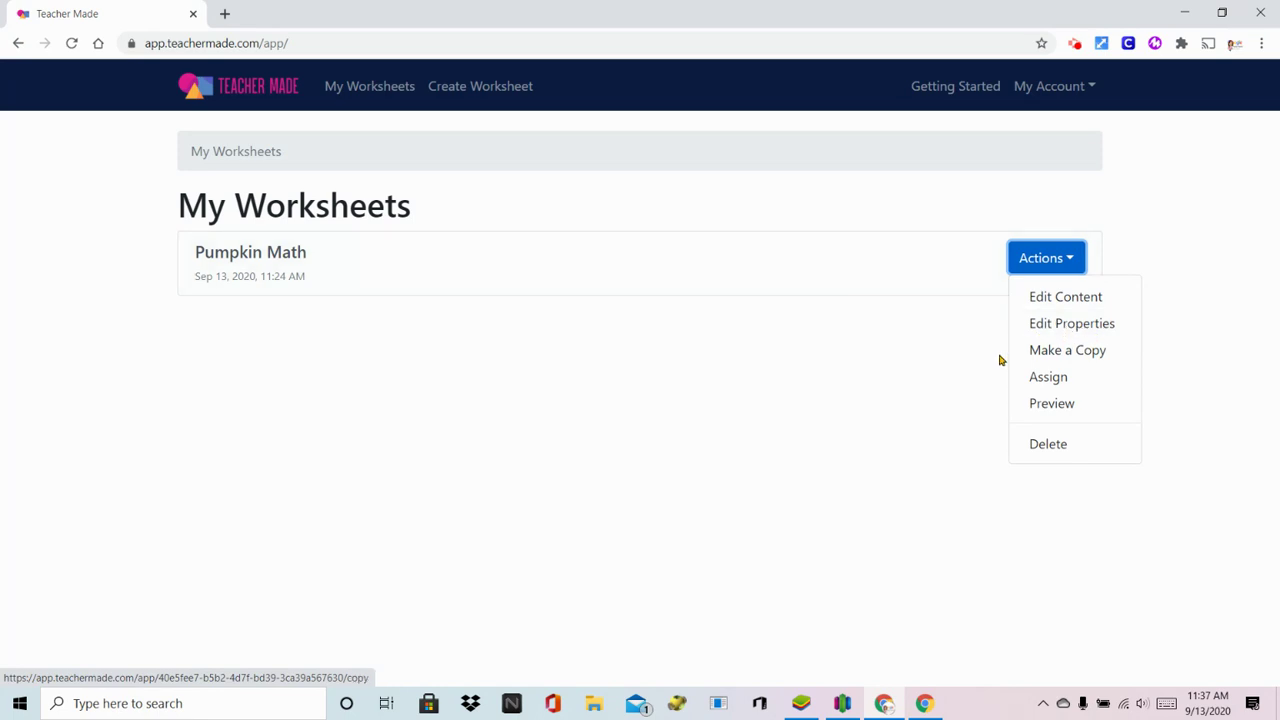
pyautogui.click(1055, 379)
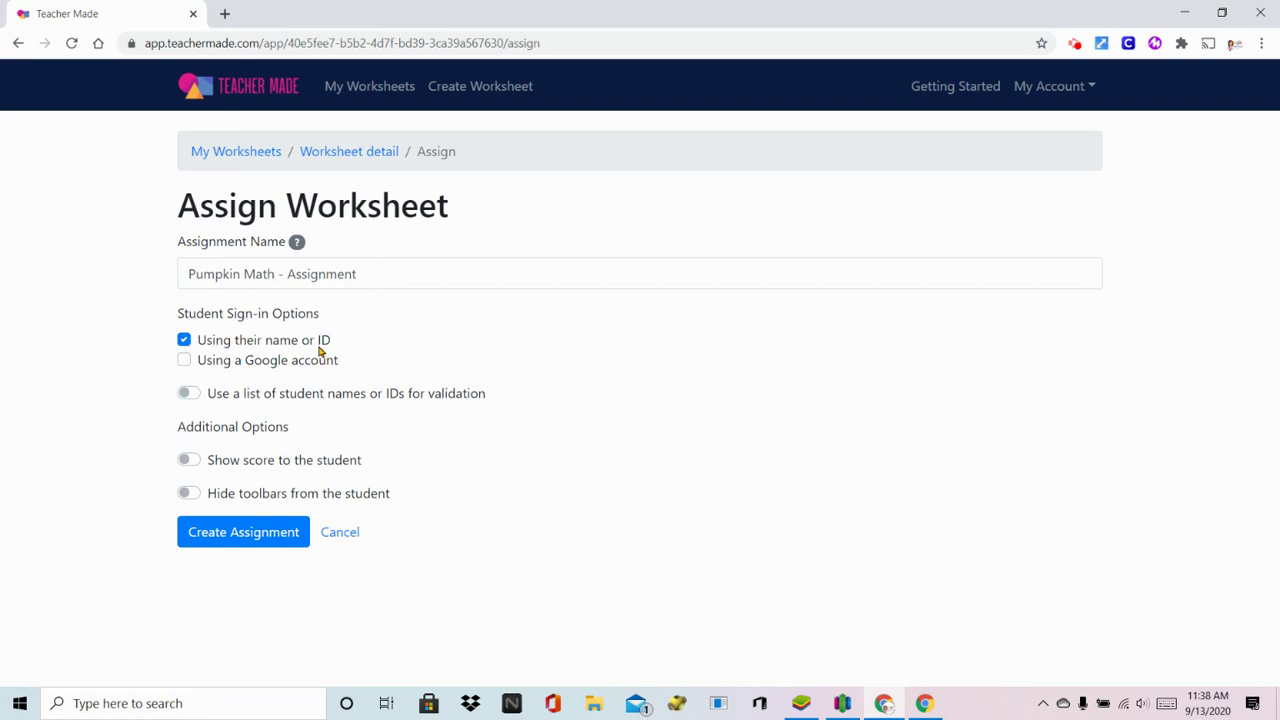
# Allow student sign-in only with a Google account and set the assignment to show students the score only
pyautogui.click(185, 361)
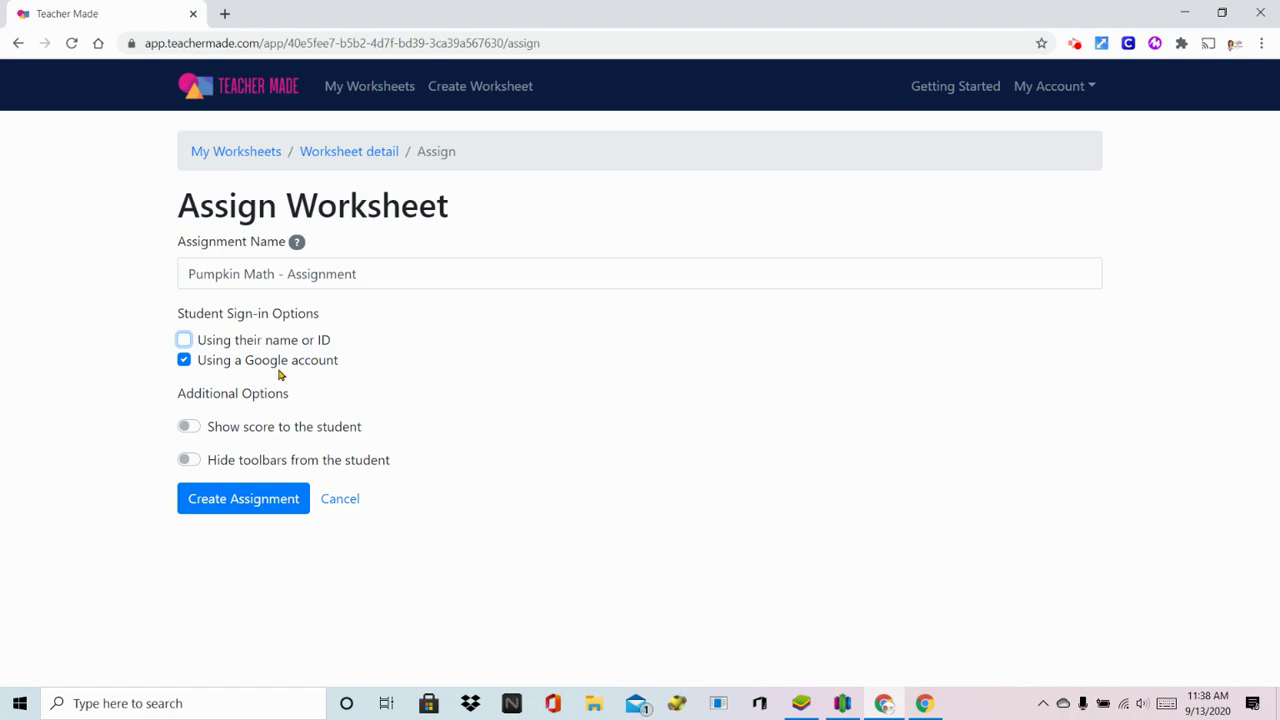
pyautogui.click(185, 341)
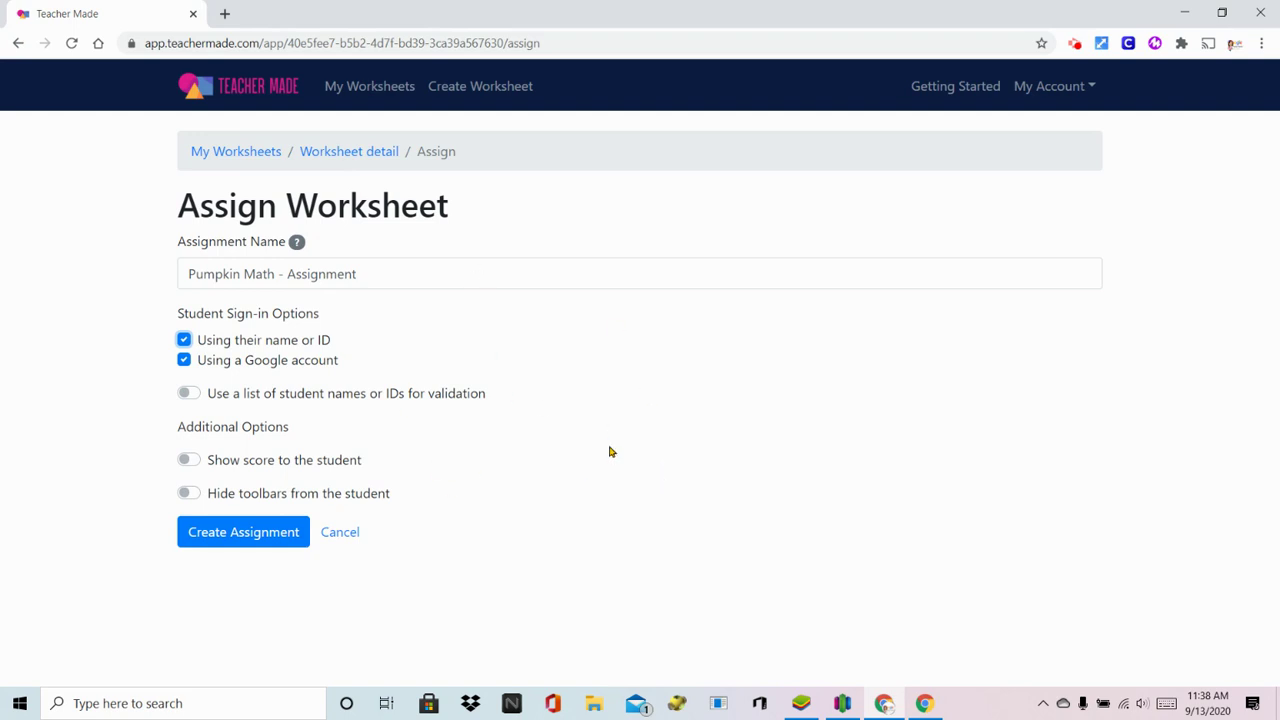
pyautogui.click(184, 341)
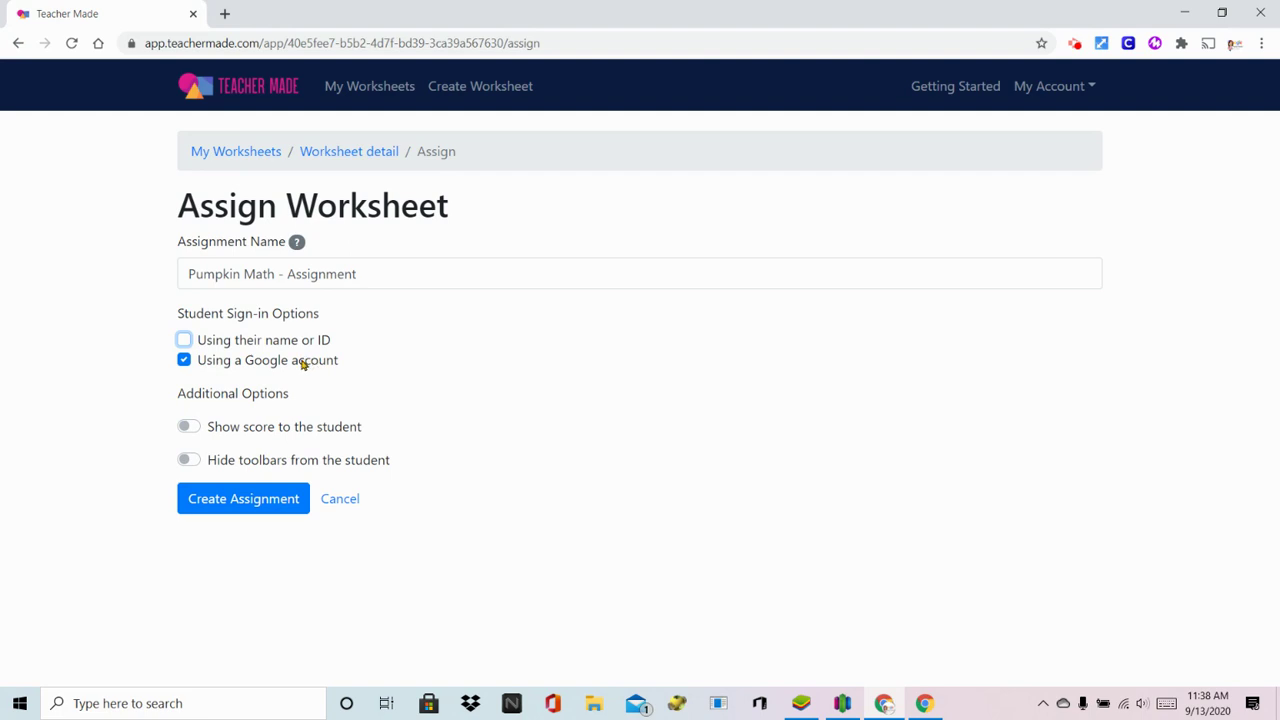
pyautogui.click(197, 428)
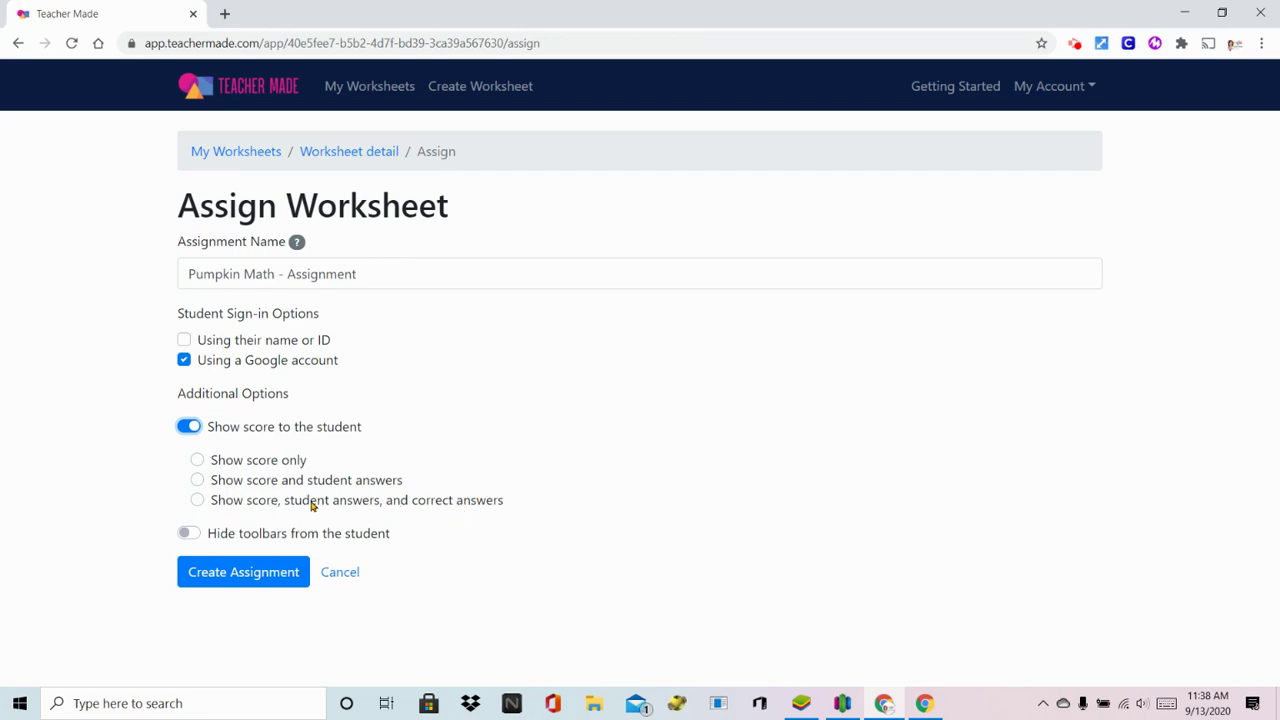
pyautogui.click(197, 460)
pyautogui.click(189, 534)
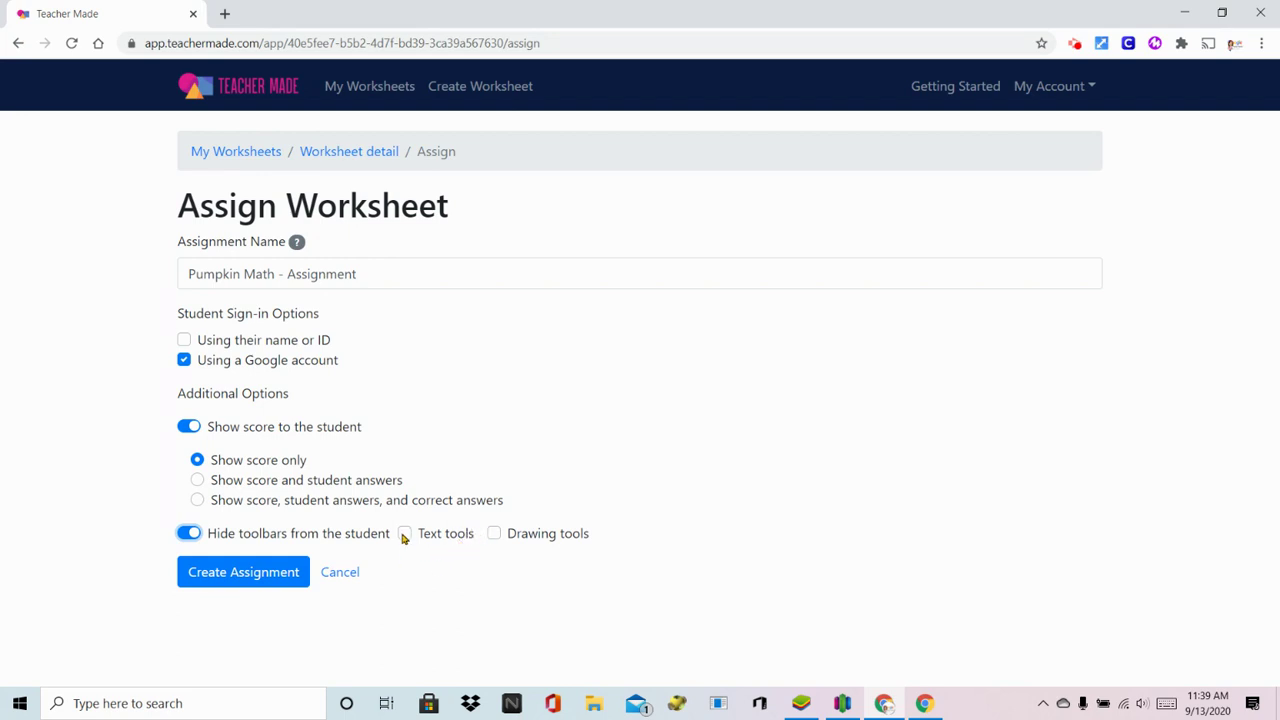
pyautogui.click(405, 538)
pyautogui.click(401, 538)
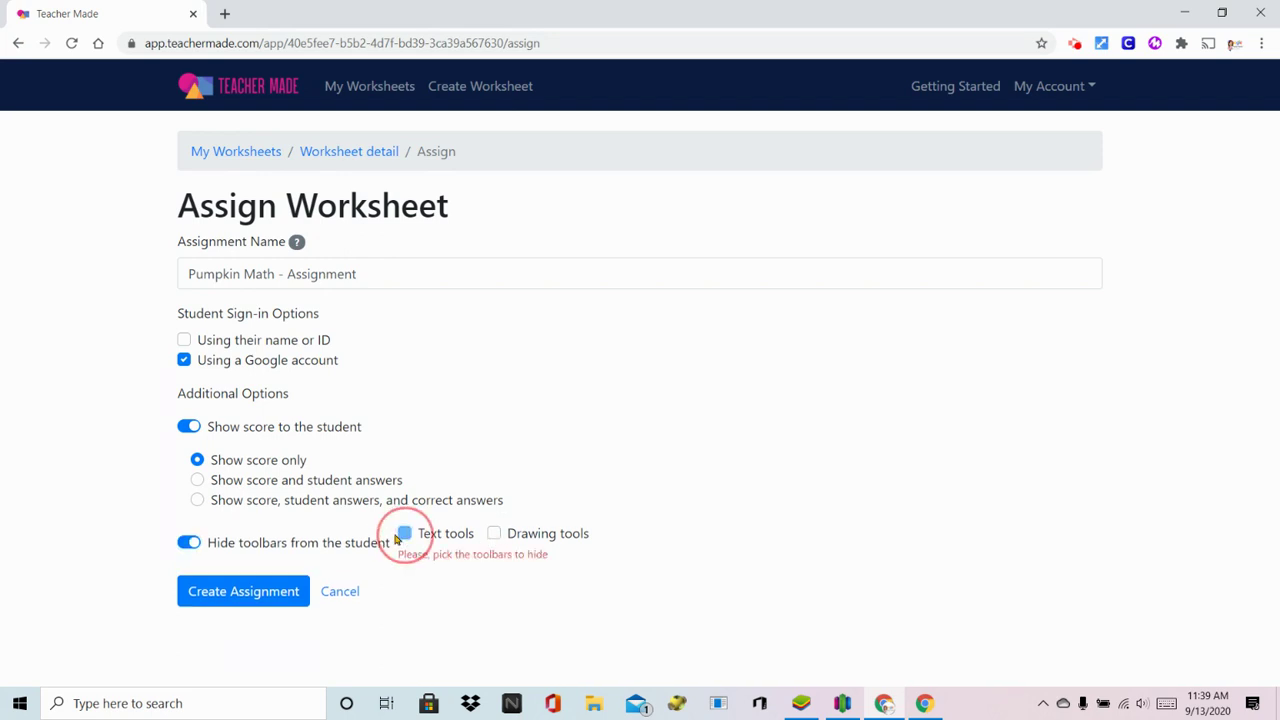
pyautogui.click(189, 542)
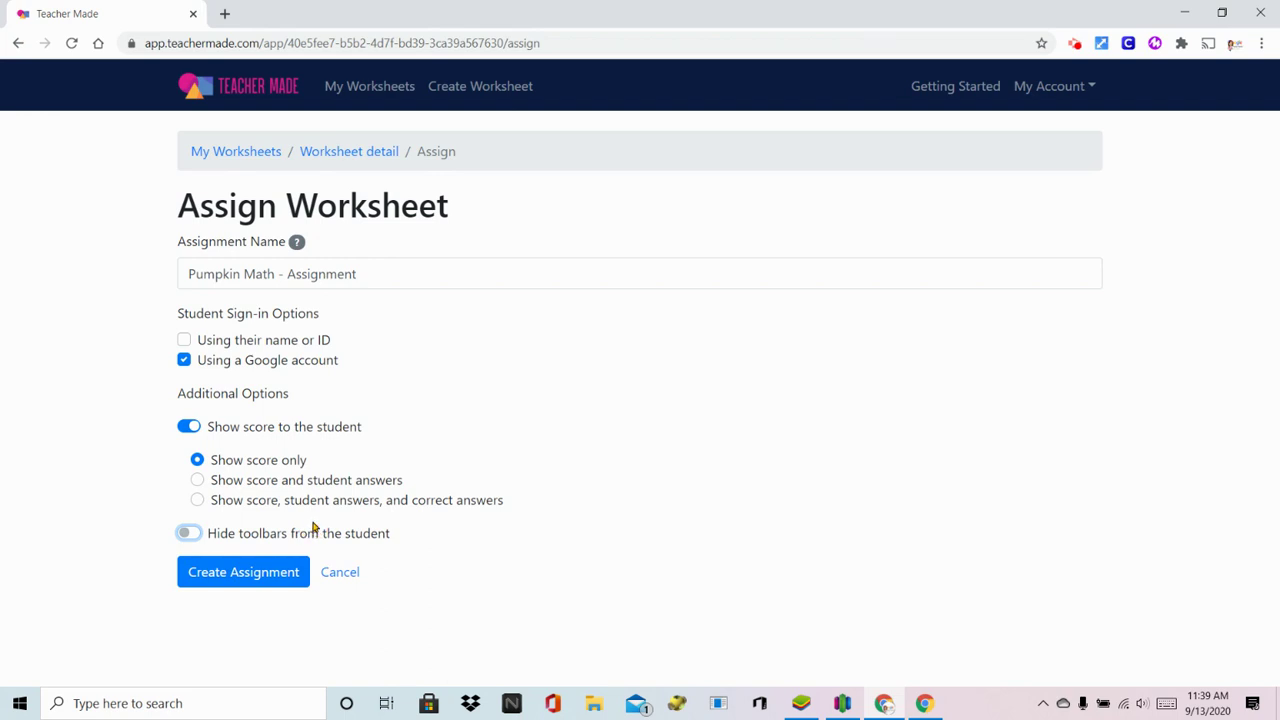
# Create the Pumpkin Math assignment and copy its student link to the clipboard
pyautogui.click(237, 572)
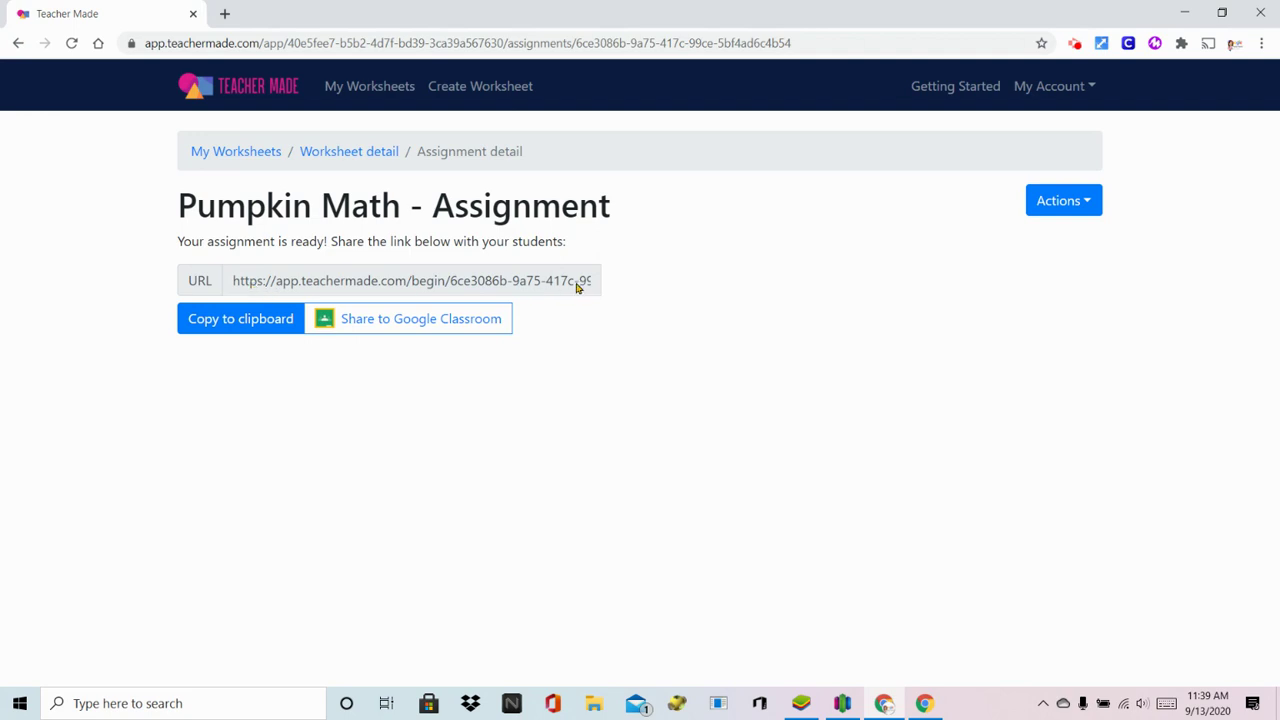
pyautogui.click(261, 321)
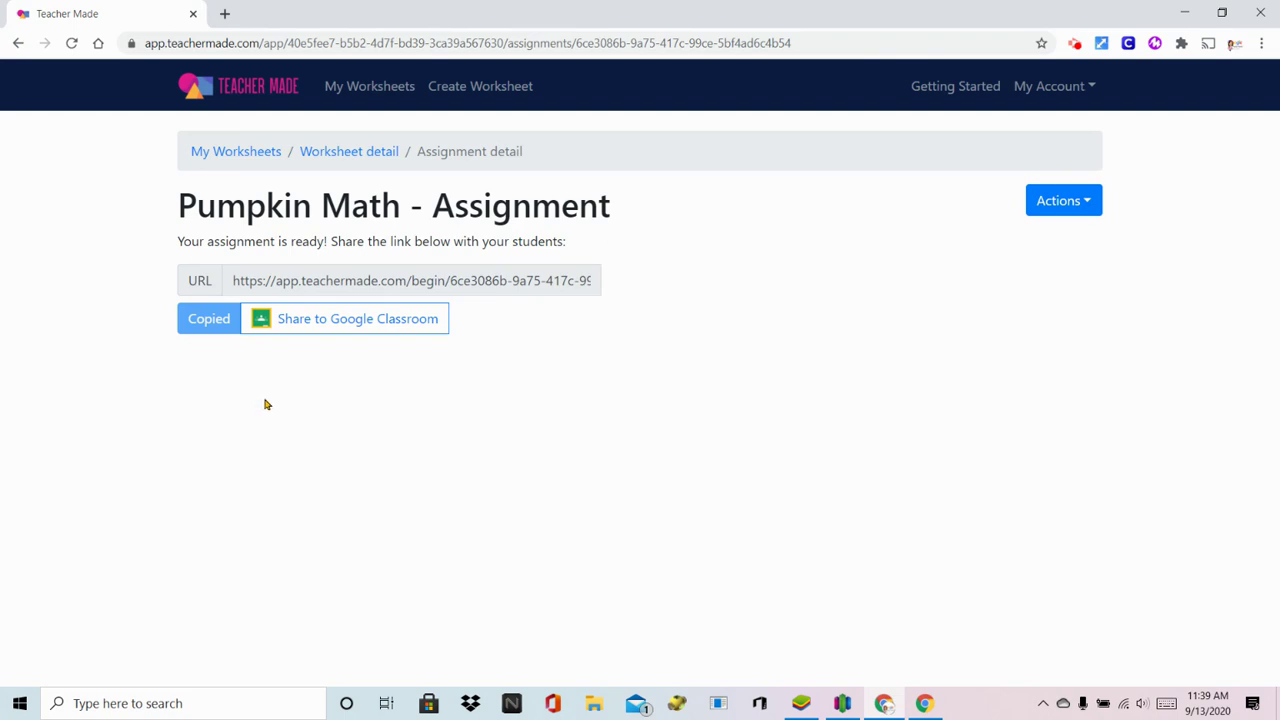
# Share the assignment to Google Classroom, choosing Example Contingency Class as the class
pyautogui.click(328, 330)
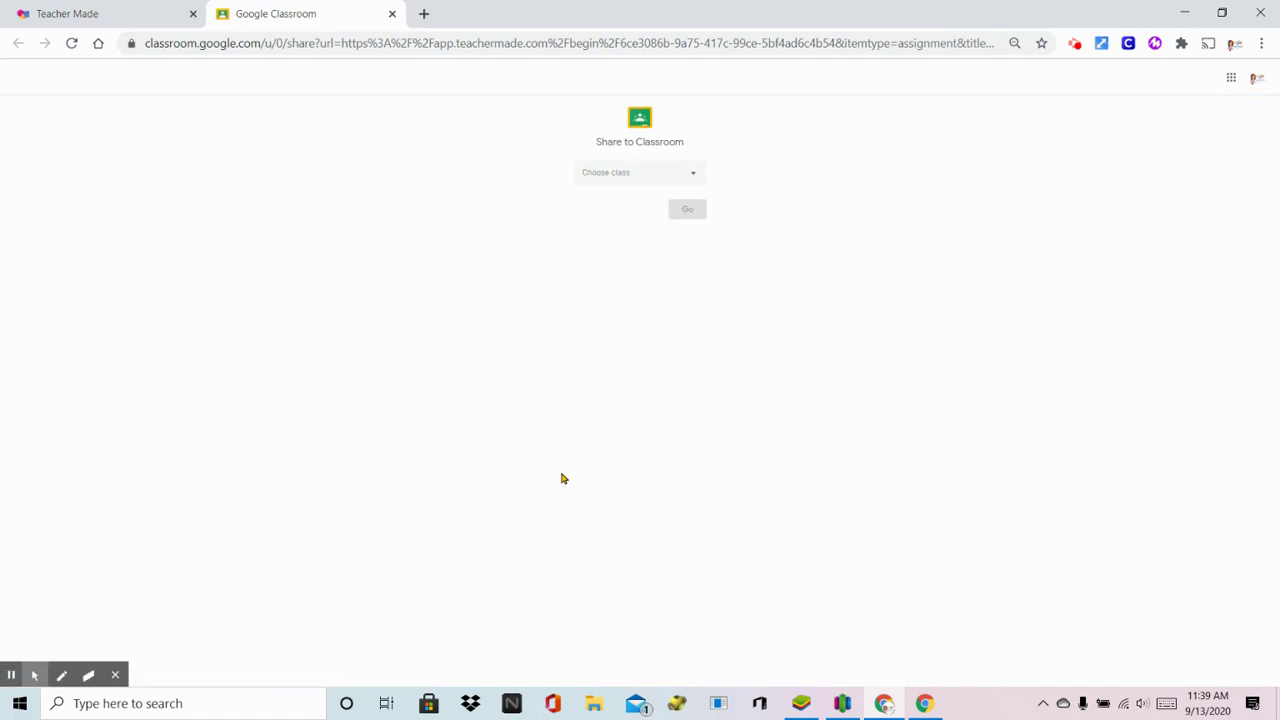
pyautogui.click(610, 175)
pyautogui.scroll(-3, 609, 528)
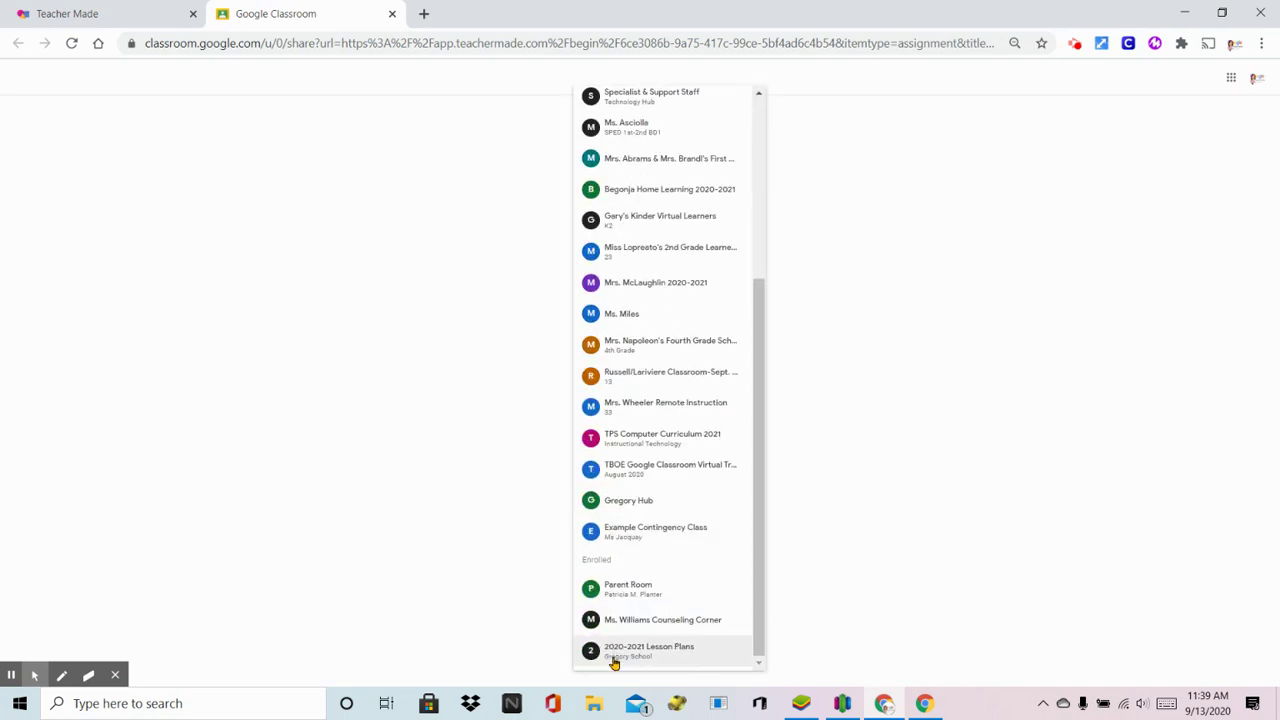
pyautogui.click(636, 535)
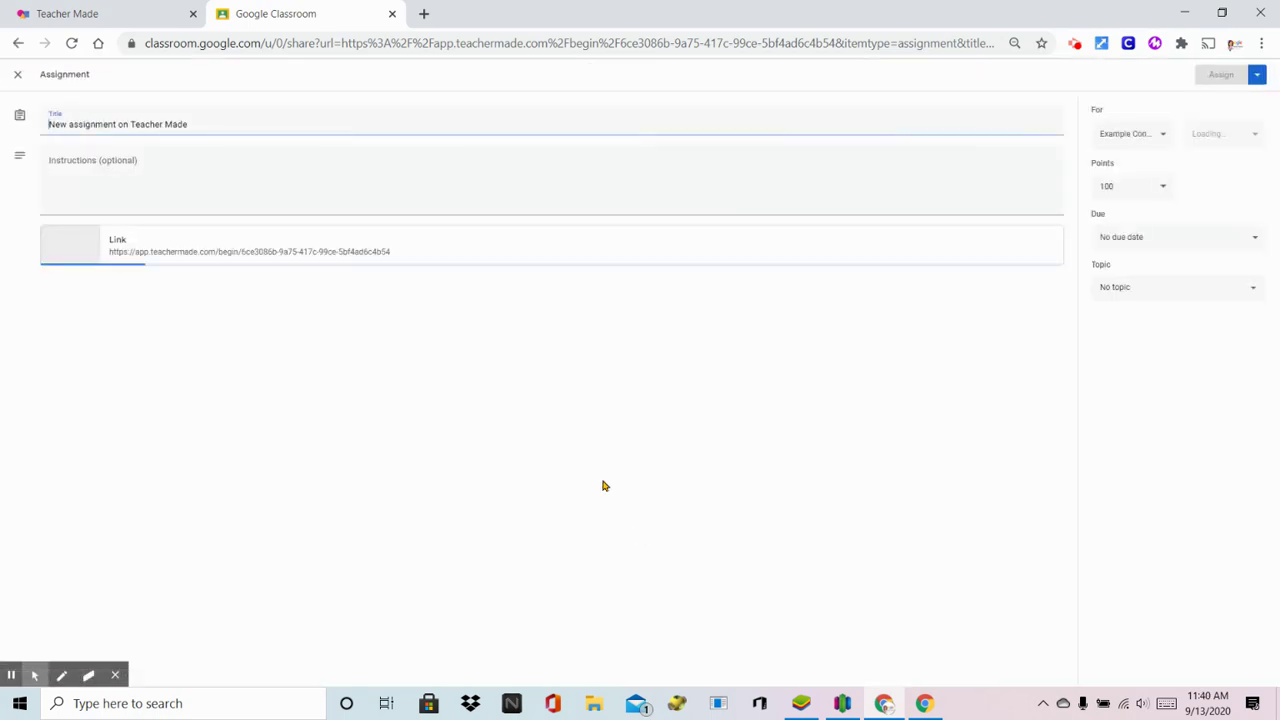
# Post the classroom assignment to all students with the title Pumpkin Math and a value of 5 points
pyautogui.click(210, 118)
pyautogui.moveTo(200, 123); pyautogui.dragTo(54, 126)
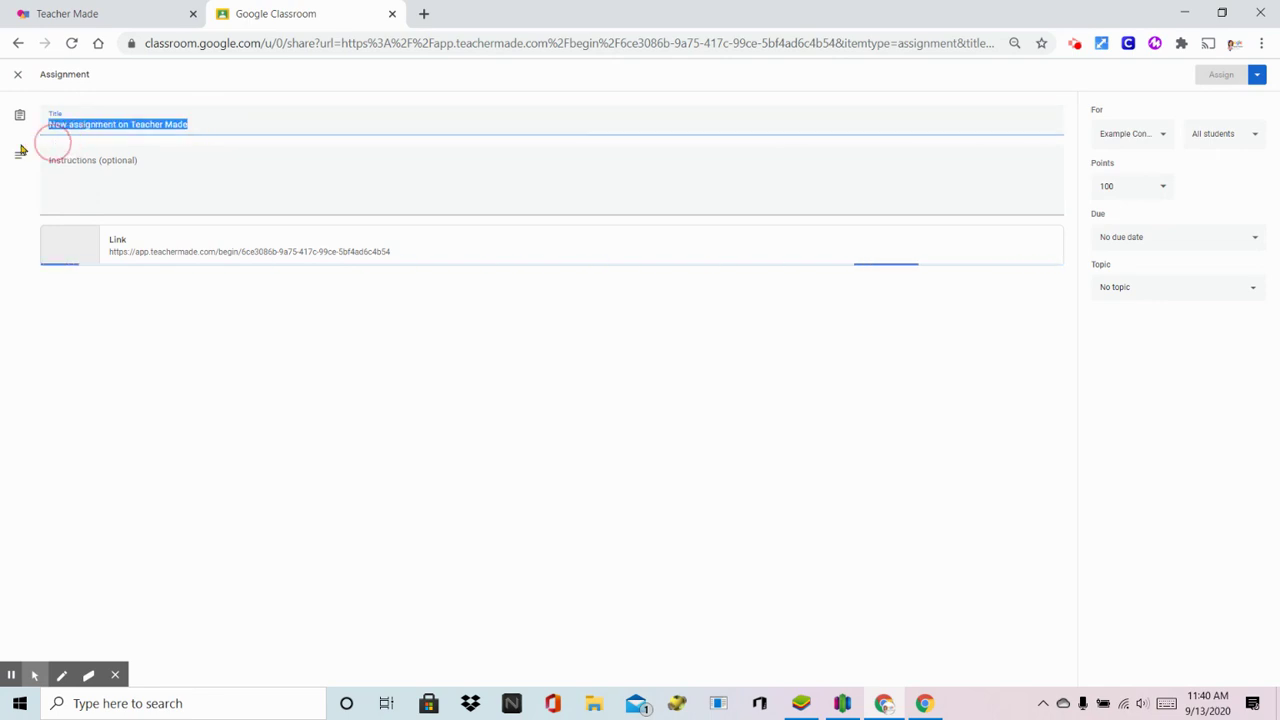
pyautogui.write('Pumpkin Math')
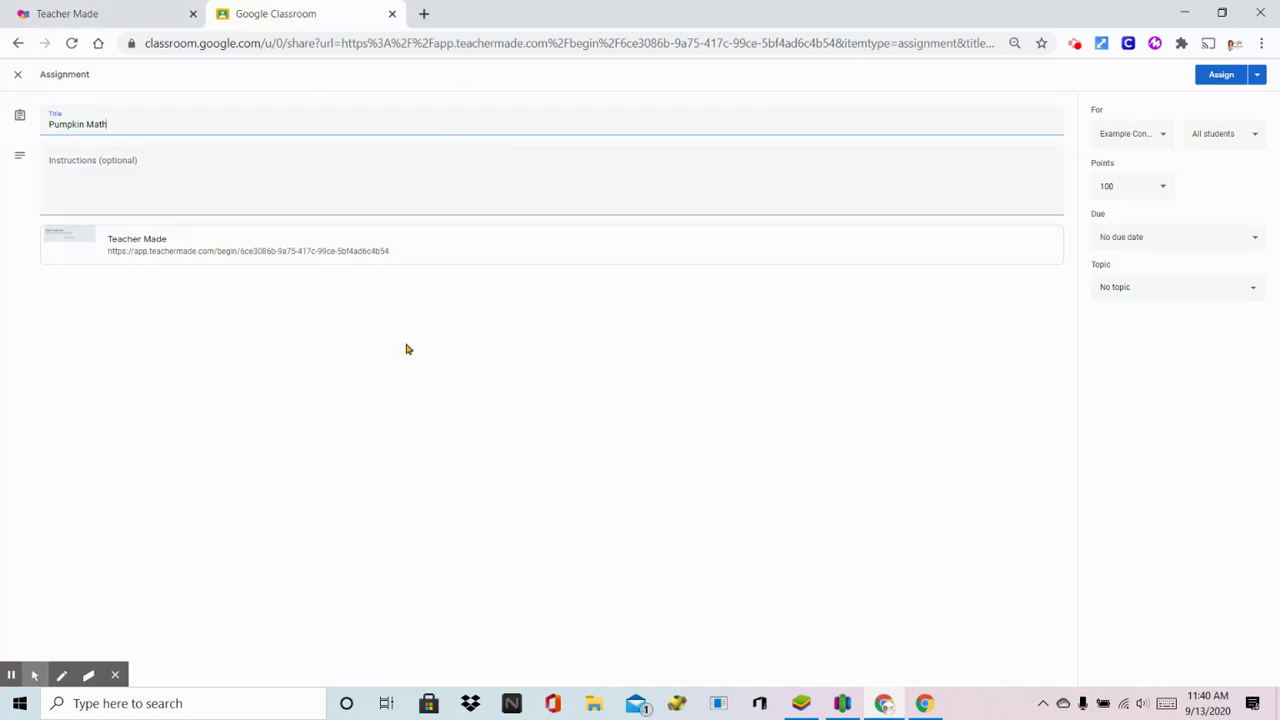
pyautogui.click(1110, 186)
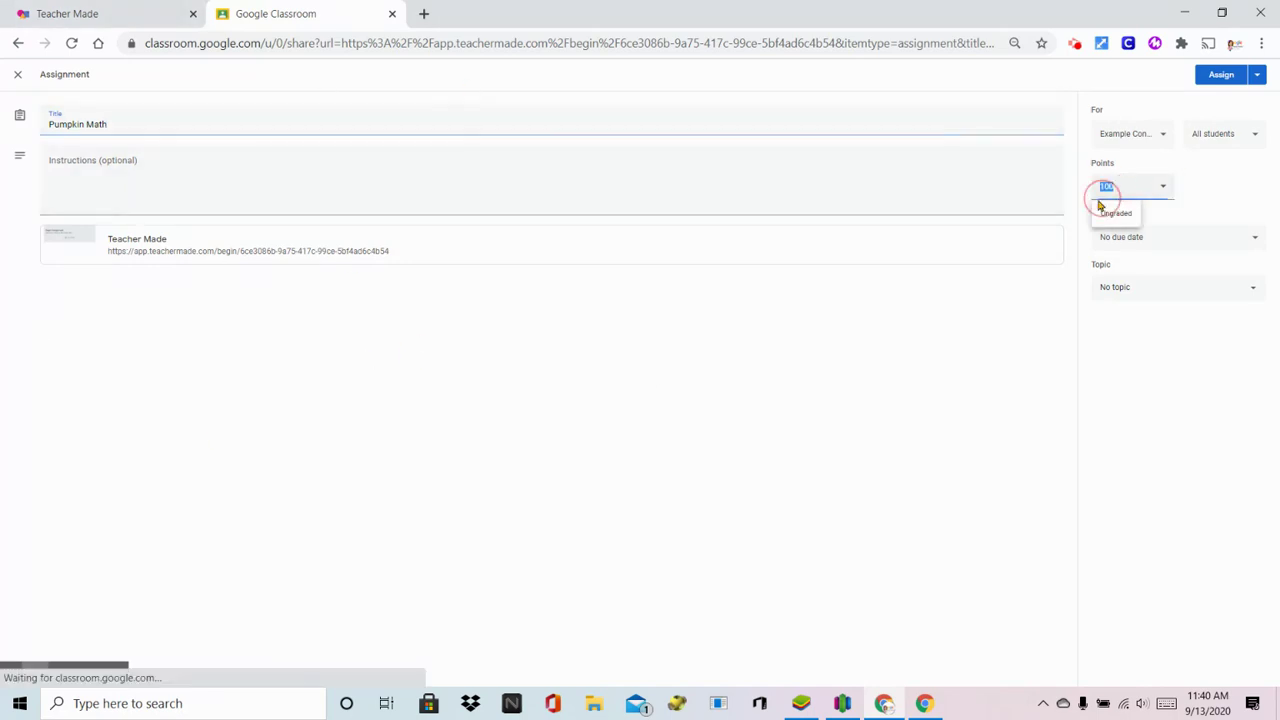
pyautogui.write('5')
pyautogui.click(1220, 196)
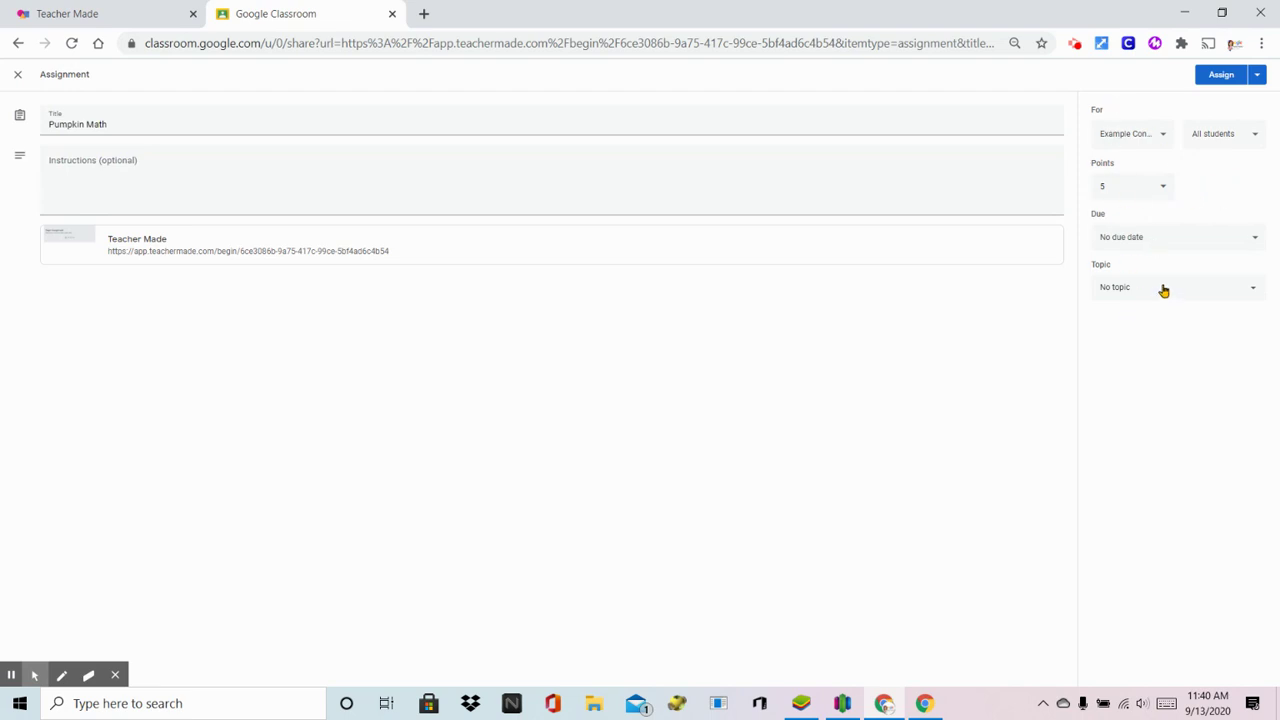
pyautogui.click(1222, 75)
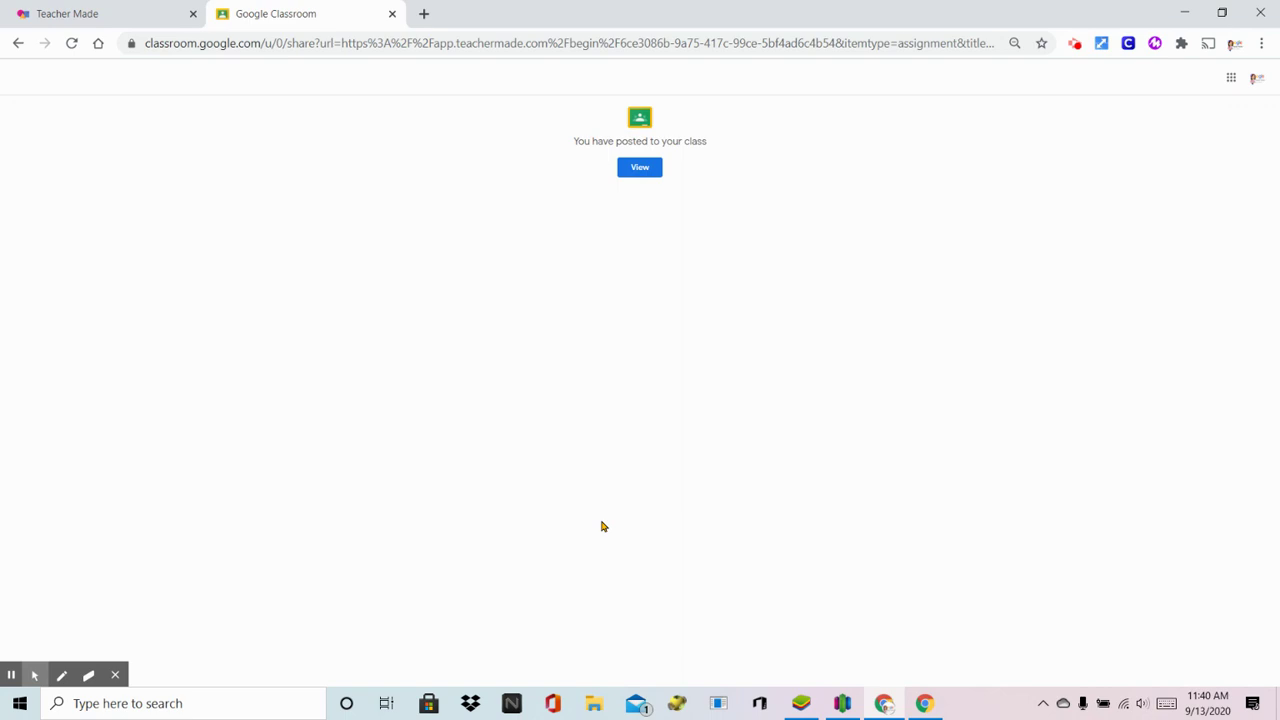
pyautogui.click(131, 20)
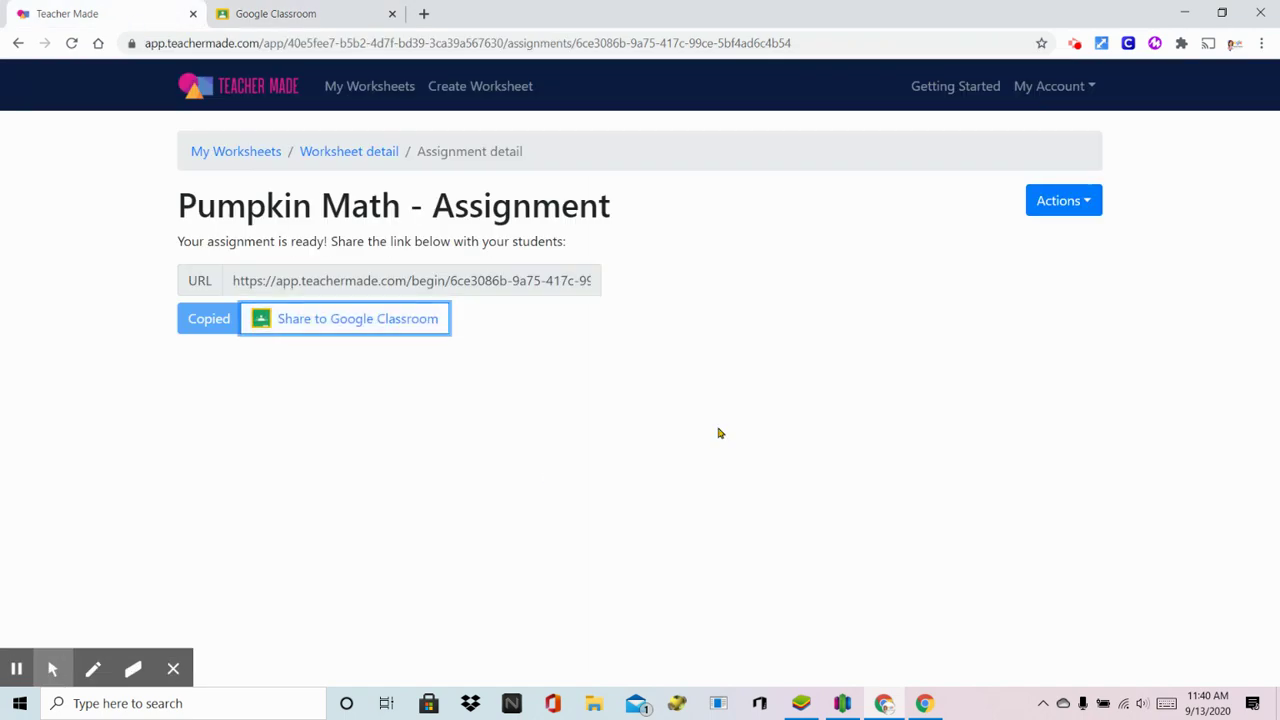
pyautogui.click(274, 19)
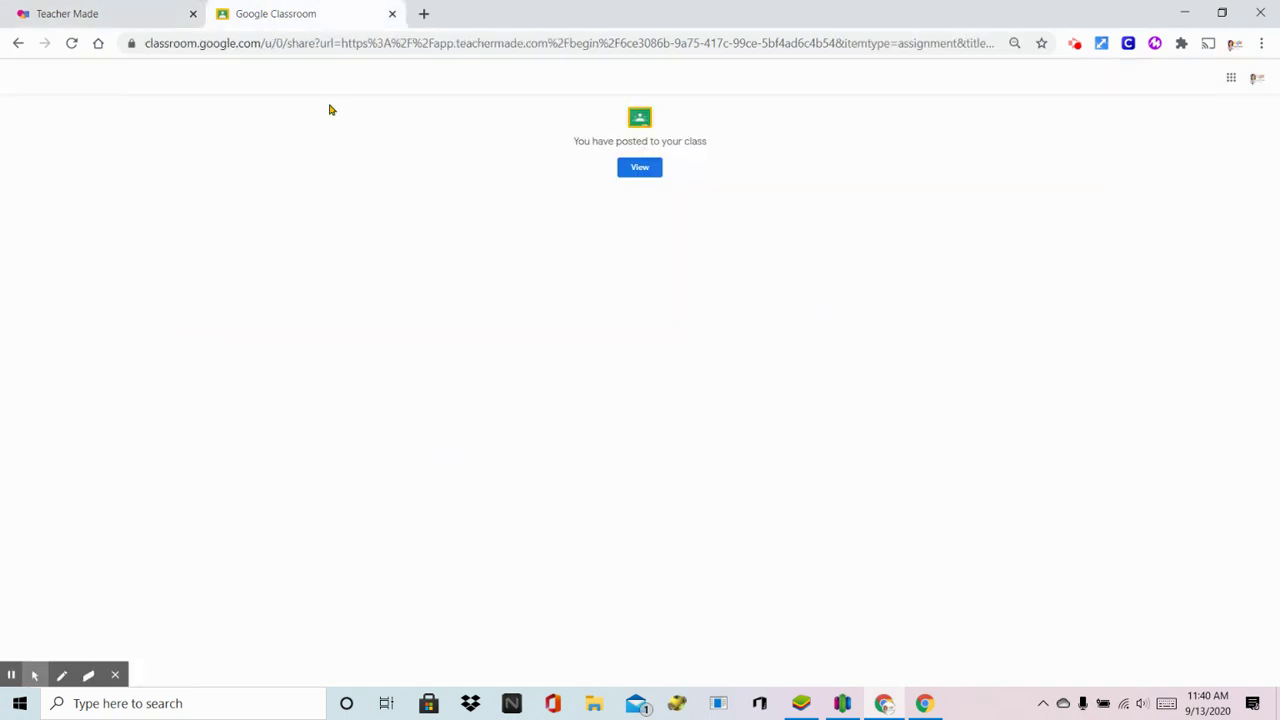